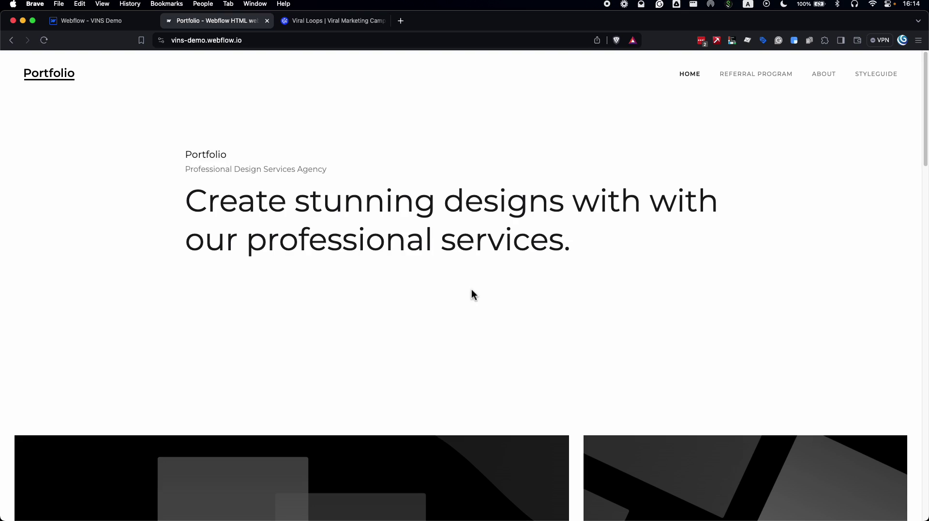
- Open the Client referrer program page and review its Requirements, rewards text and sign-up form
{"action": "left_click", "coordinate": [758, 76]}
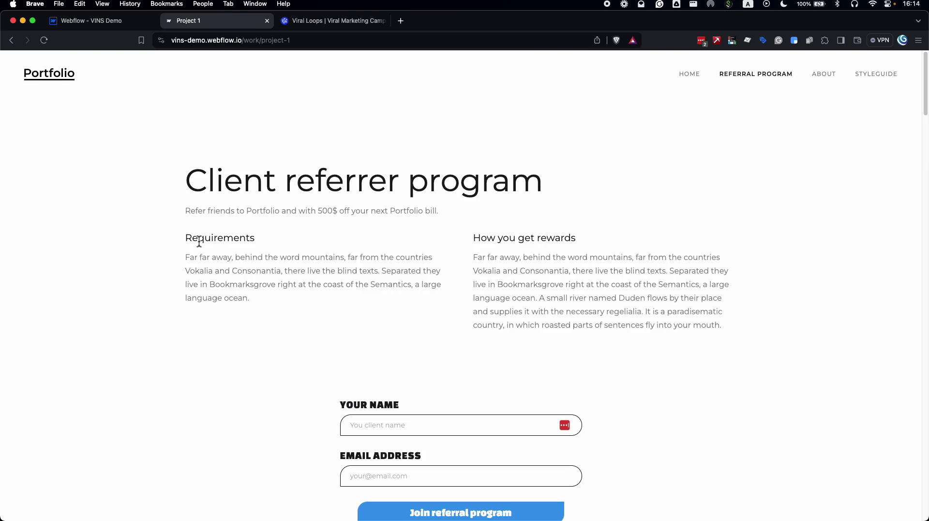
{"action": "left_click_drag", "start_coordinate": [185, 237], "coordinate": [464, 281]}
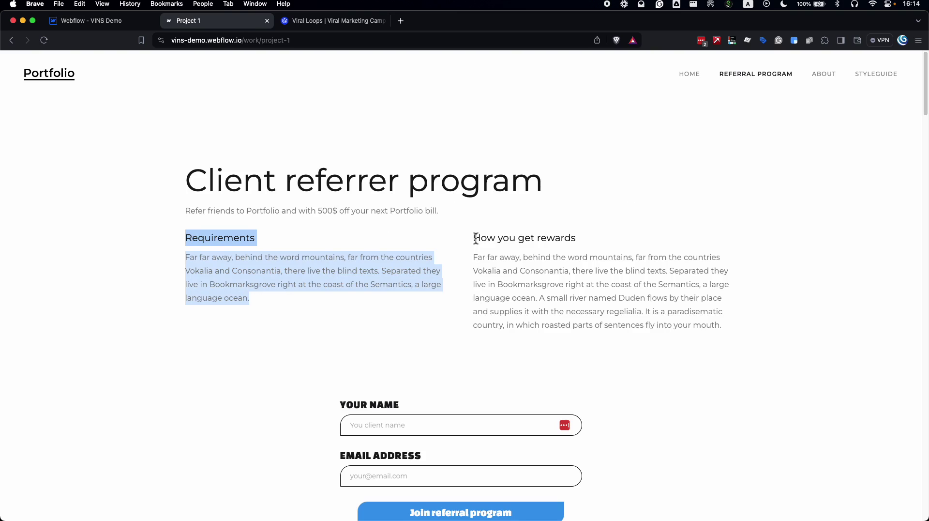
{"action": "left_click_drag", "start_coordinate": [474, 238], "coordinate": [732, 326]}
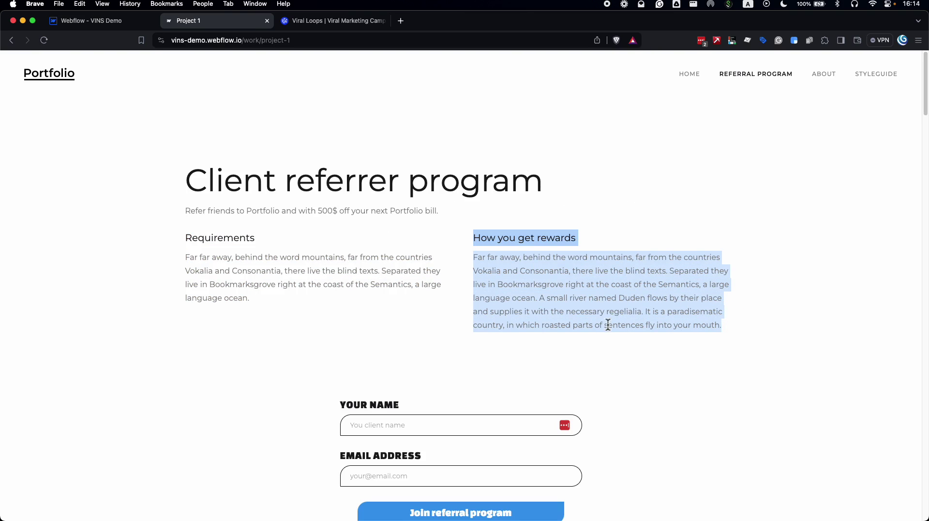
{"action": "left_click", "coordinate": [381, 332]}
{"action": "scroll", "coordinate": [383, 319], "scroll_direction": "down", "scroll_amount": 5}
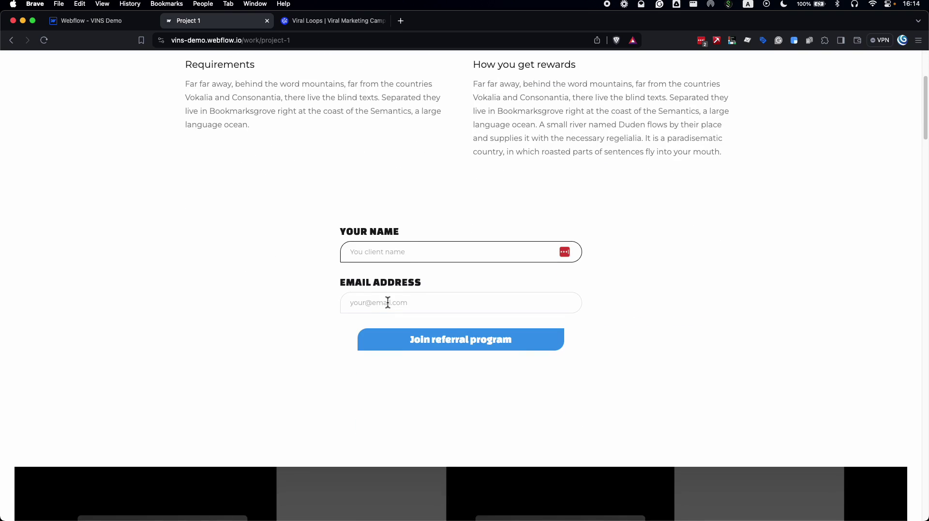
{"action": "scroll", "coordinate": [387, 301], "scroll_direction": "up", "scroll_amount": 1}
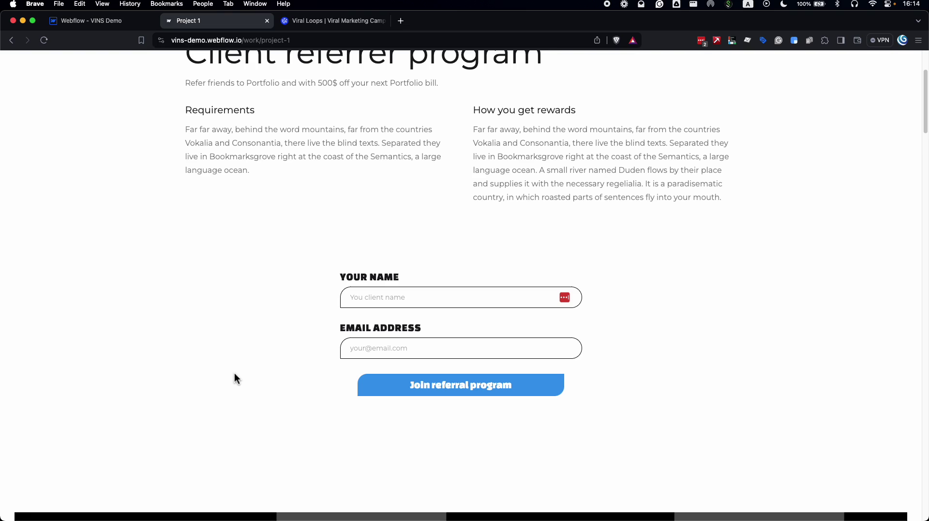
{"action": "left_click", "coordinate": [320, 22]}
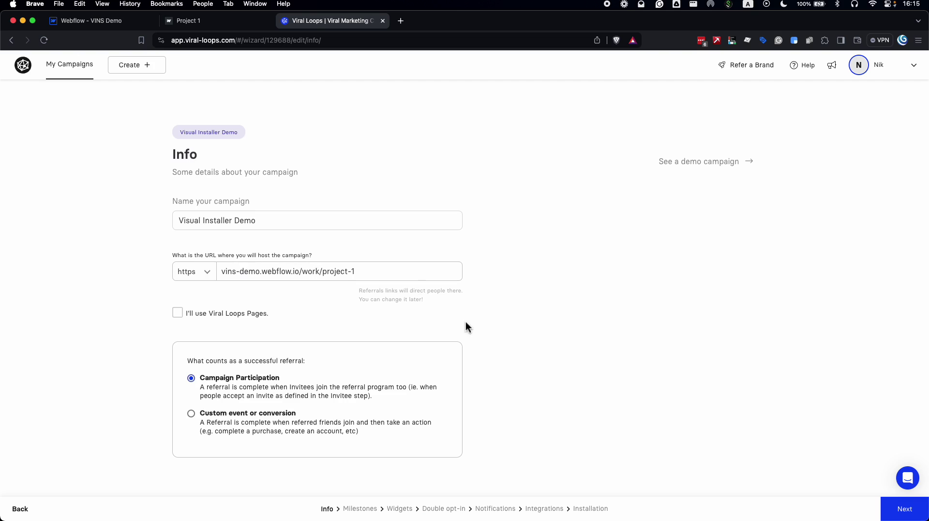
- Advance the Visual Installer Demo campaign from Info through Milestones to the Widgets step
{"action": "left_click", "coordinate": [912, 507]}
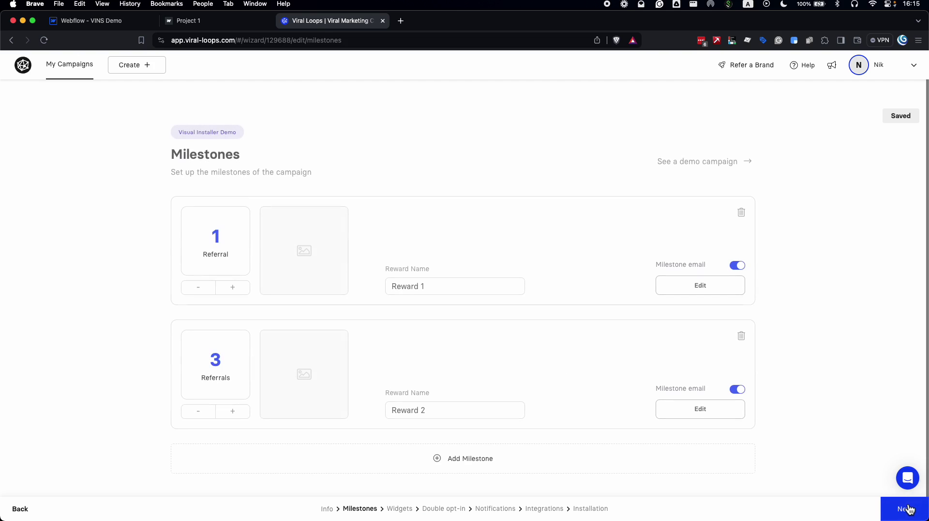
{"action": "left_click", "coordinate": [910, 509]}
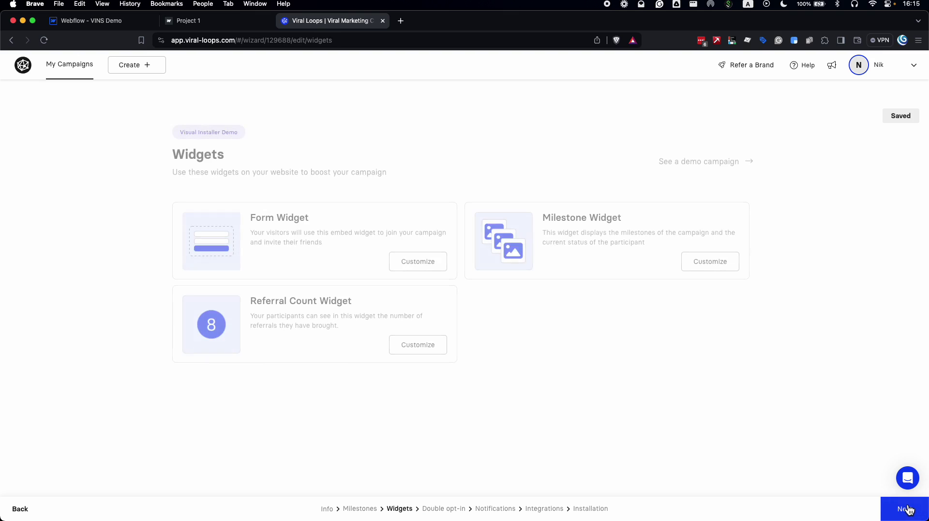
{"action": "left_click", "coordinate": [418, 261]}
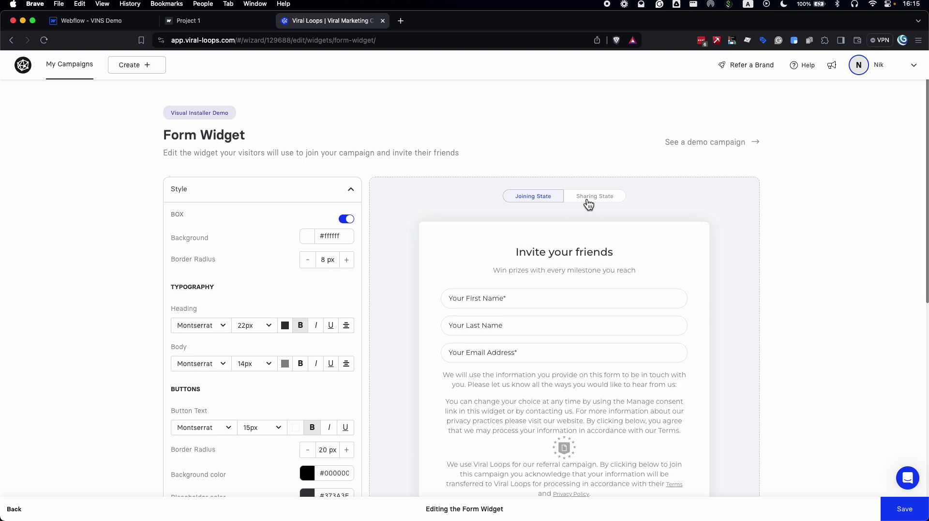
- Preview the Form Widget's sharing state, checking its referral count against the live Project 1 page
{"action": "left_click", "coordinate": [584, 201]}
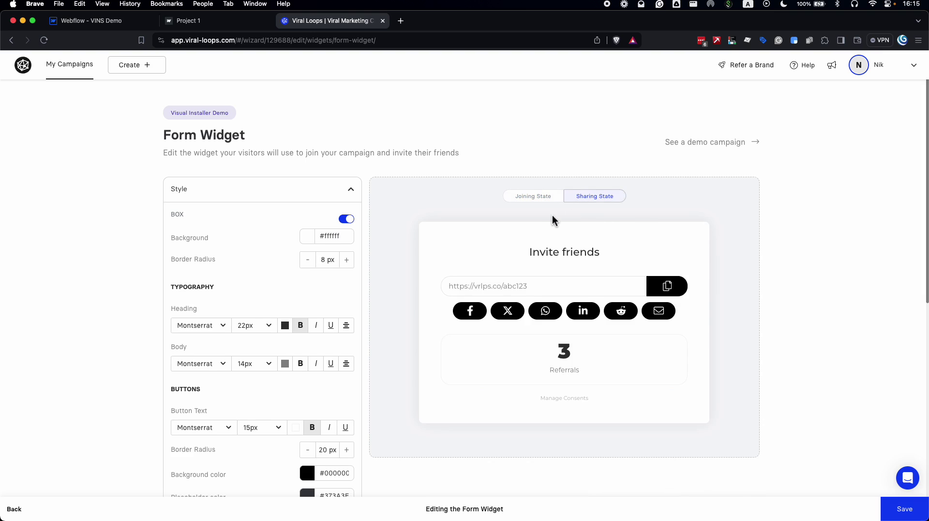
{"action": "scroll", "coordinate": [321, 291], "scroll_direction": "down", "scroll_amount": 2}
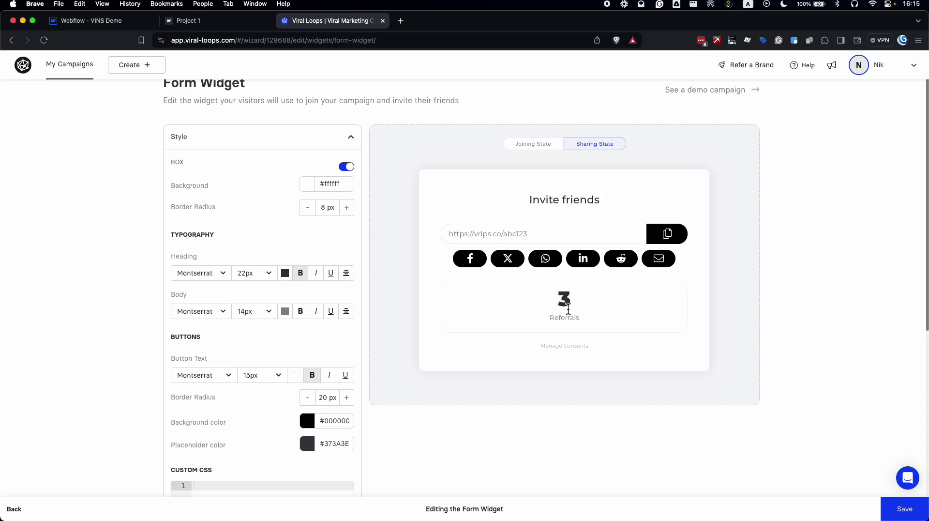
{"action": "left_click_drag", "start_coordinate": [554, 294], "coordinate": [577, 318]}
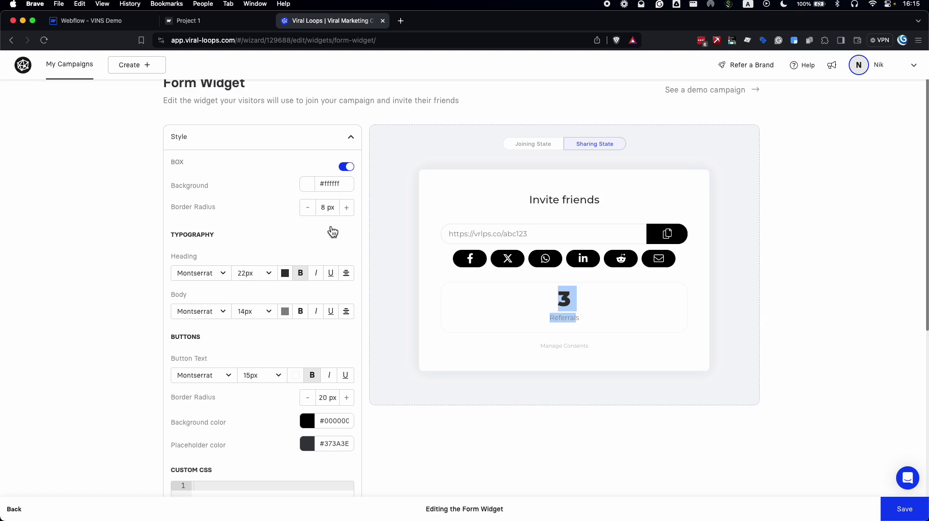
{"action": "left_click", "coordinate": [213, 21]}
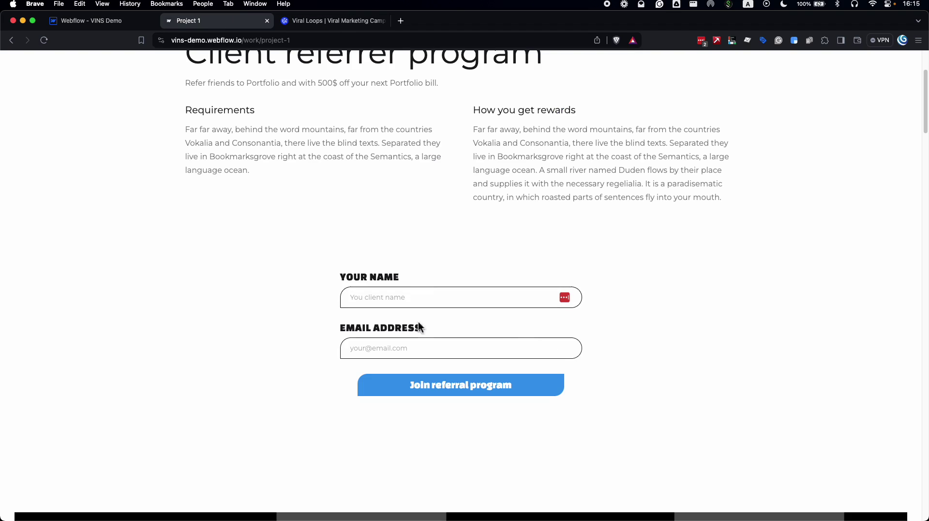
{"action": "left_click", "coordinate": [334, 21]}
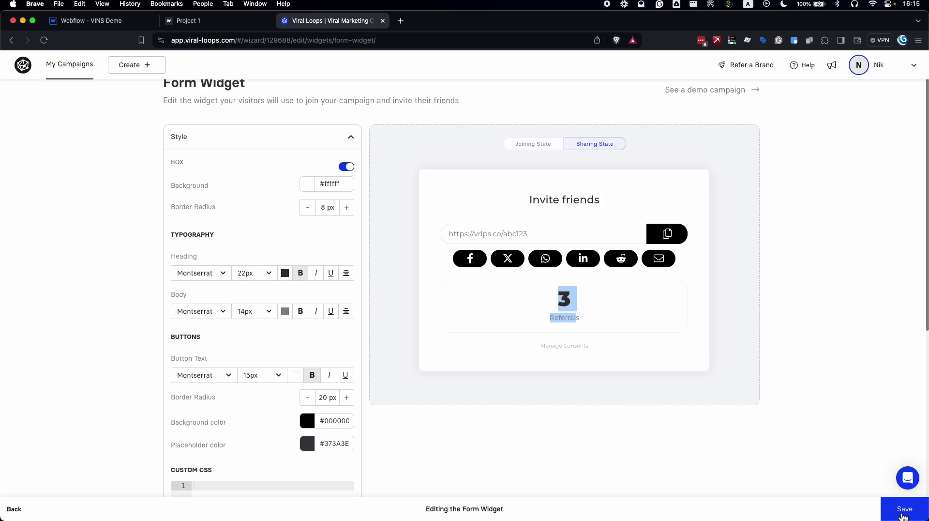
- Save the Form Widget and advance through Double opt-in, Notifications and Integrations to Installation
{"action": "left_click", "coordinate": [903, 517]}
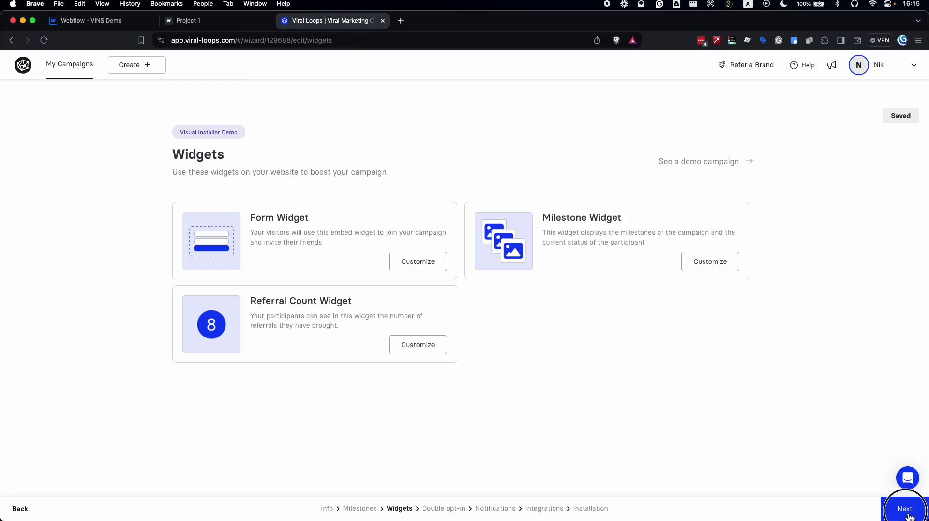
{"action": "left_click", "coordinate": [909, 516]}
{"action": "left_click", "coordinate": [909, 516]}
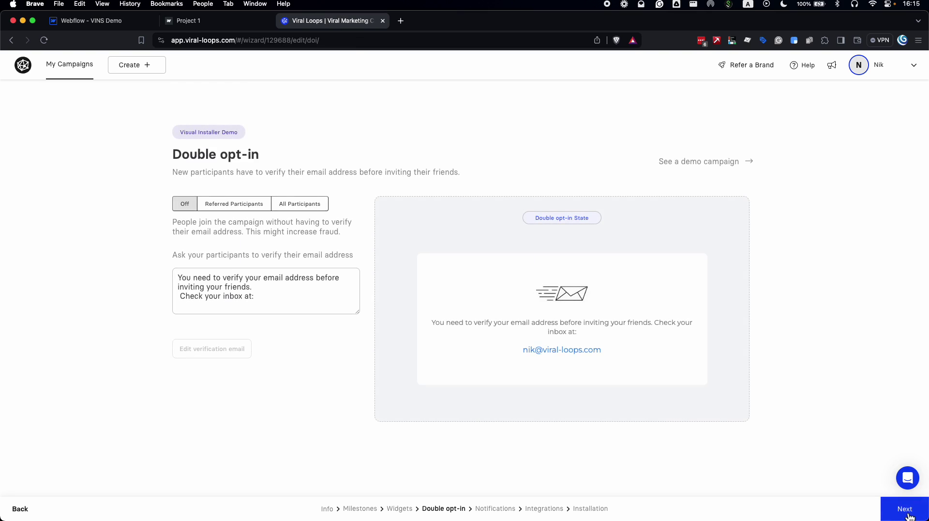
{"action": "left_click", "coordinate": [909, 516]}
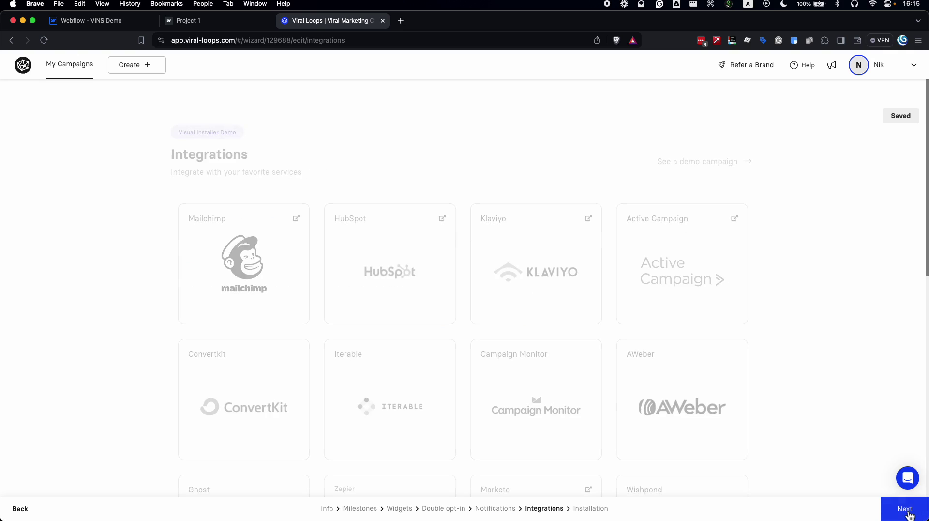
{"action": "left_click", "coordinate": [910, 512]}
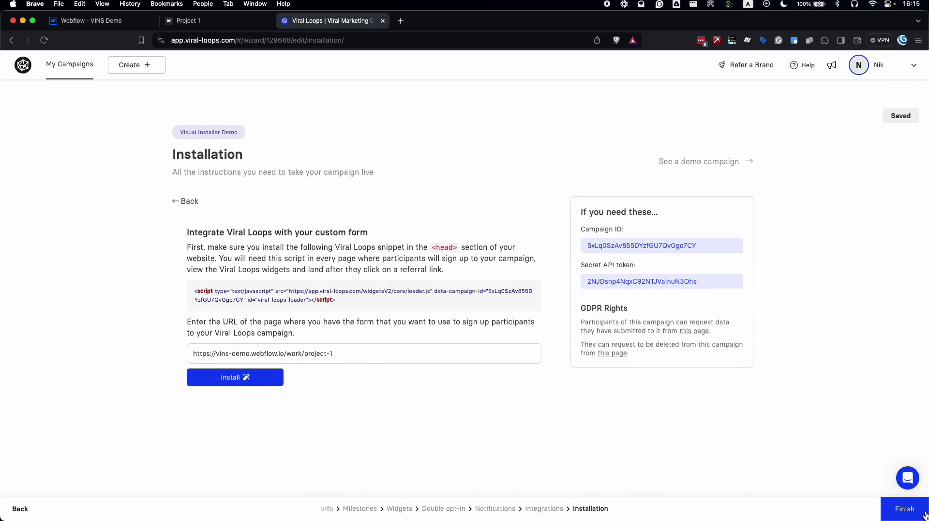
- Choose the No-code installation method and select the whole loader script snippet
{"action": "left_click", "coordinate": [177, 202]}
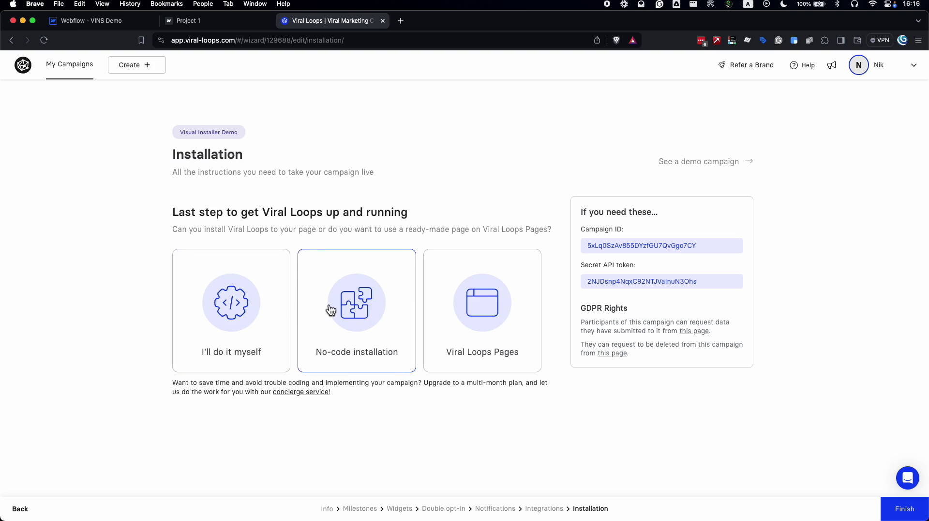
{"action": "left_click", "coordinate": [331, 309]}
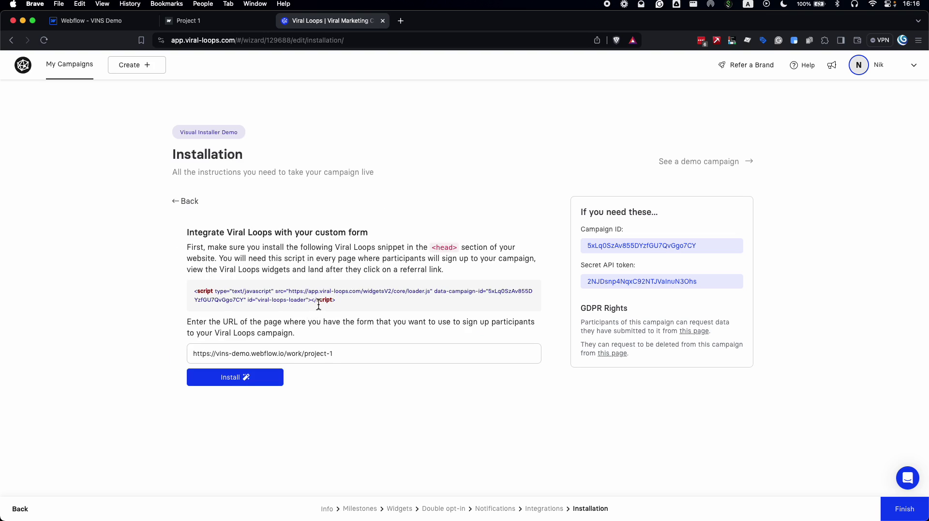
{"action": "triple_click", "coordinate": [238, 301]}
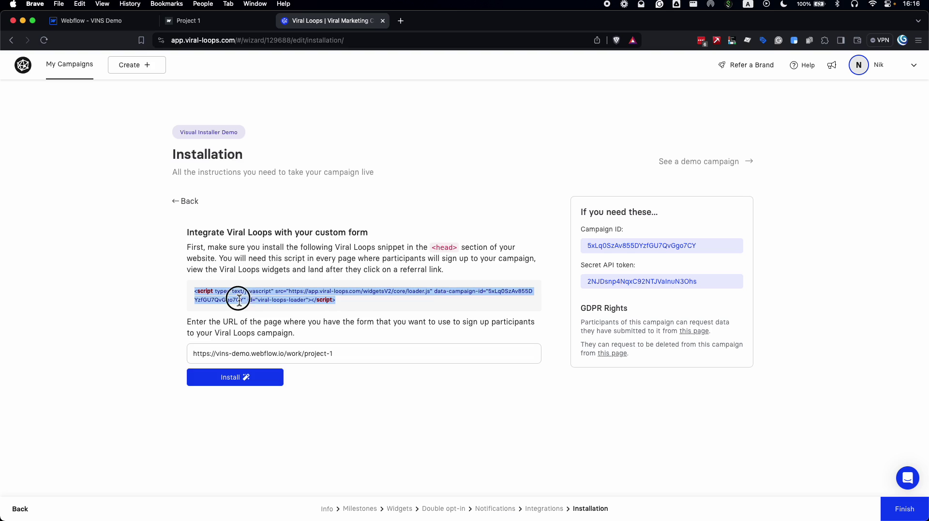
{"action": "left_click", "coordinate": [82, 21]}
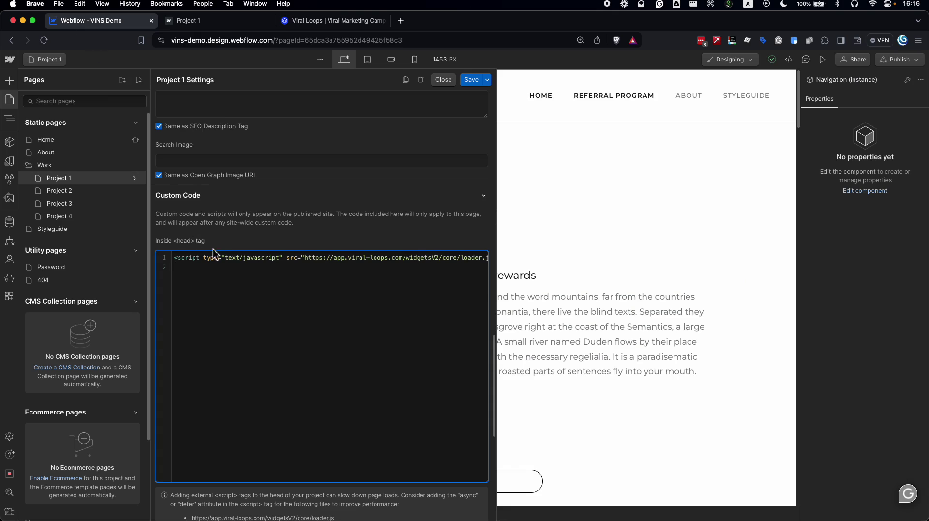
- Paste the loader script into Project 1's Inside <head> code, save, and publish to selected domains
{"action": "key", "text": "super+a"}
{"action": "left_click", "coordinate": [223, 269]}
{"action": "left_click", "coordinate": [472, 80]}
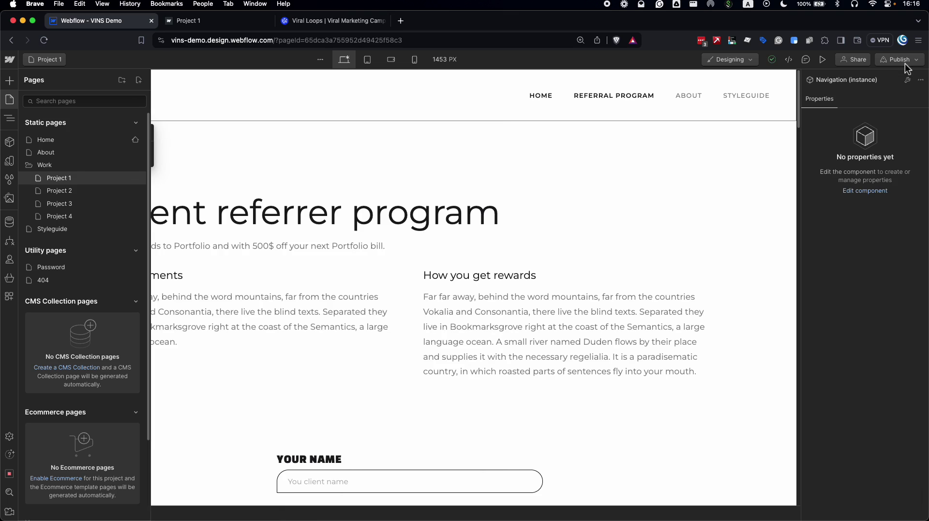
{"action": "left_click", "coordinate": [900, 59]}
{"action": "left_click", "coordinate": [864, 215]}
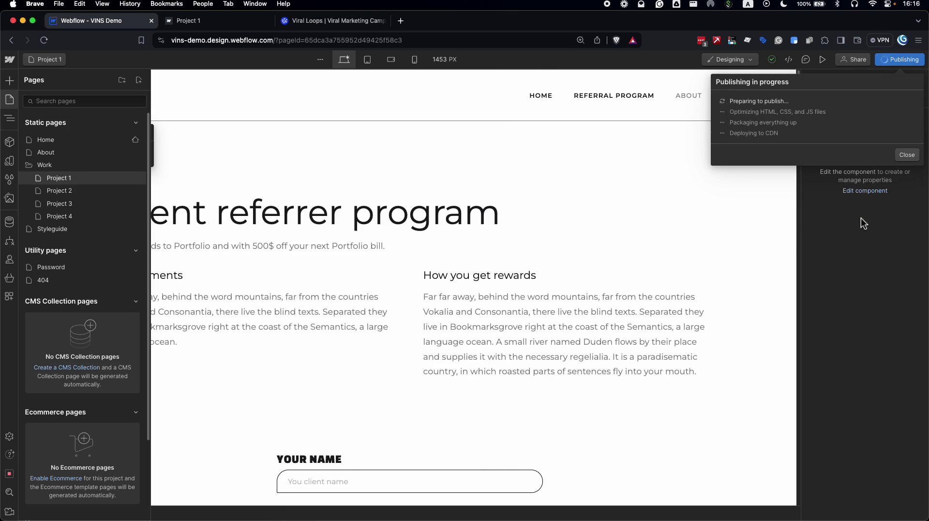
- Check the live Project 1 page, then launch the Viral Loops visual installer on it
{"action": "left_click", "coordinate": [220, 22]}
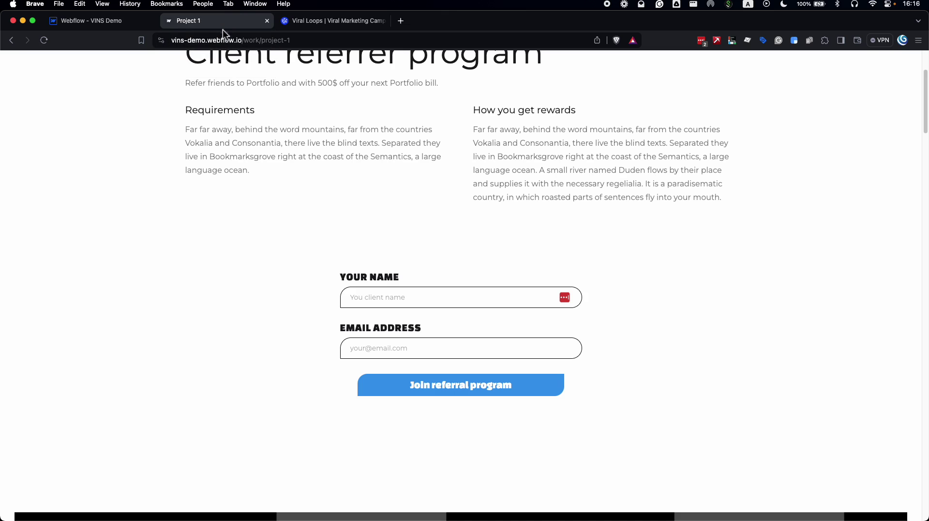
{"action": "left_click", "coordinate": [320, 20]}
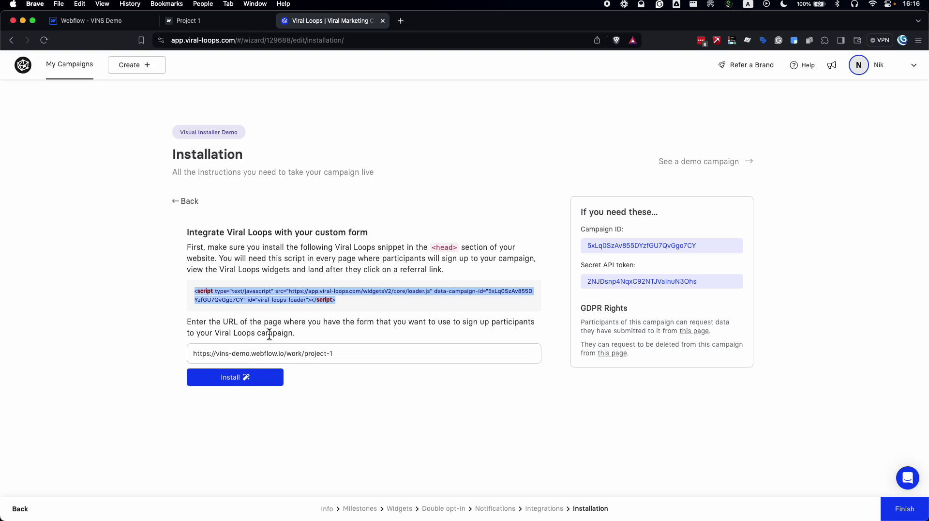
{"action": "left_click", "coordinate": [254, 387]}
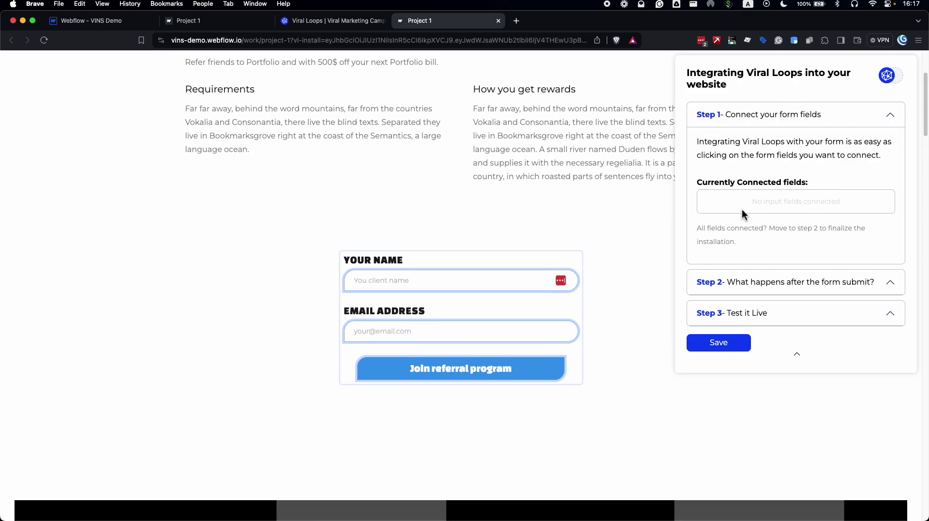
- Connect the Your Name field as First Name and the Email field as Email
{"action": "left_click", "coordinate": [489, 286]}
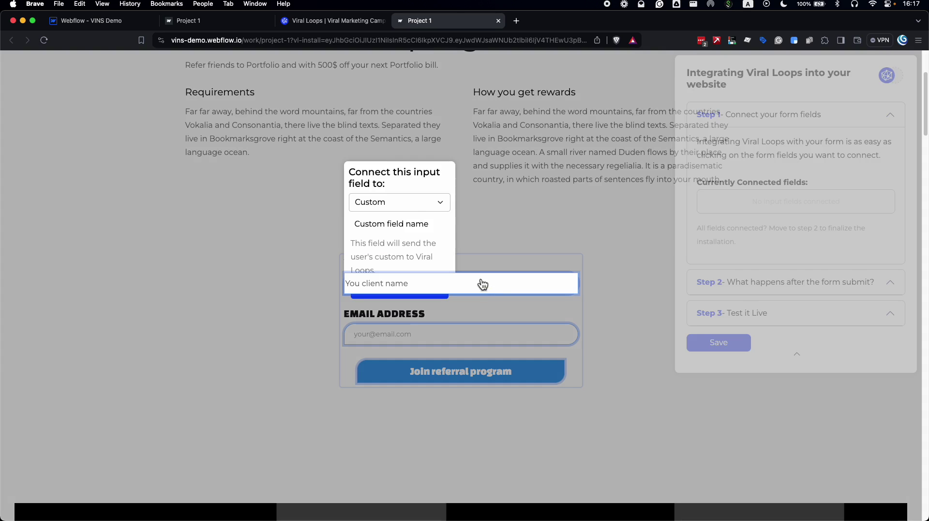
{"action": "left_click", "coordinate": [410, 207]}
{"action": "left_click", "coordinate": [390, 178]}
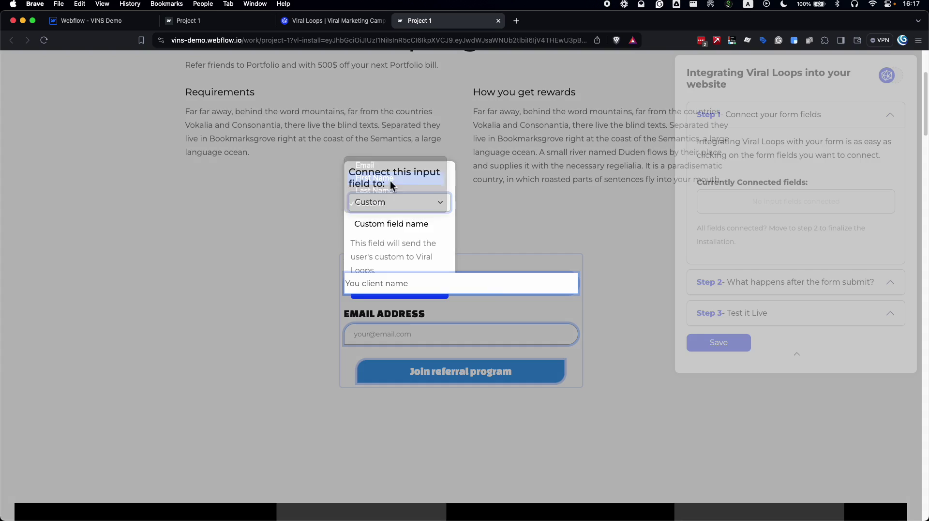
{"action": "left_click", "coordinate": [395, 271]}
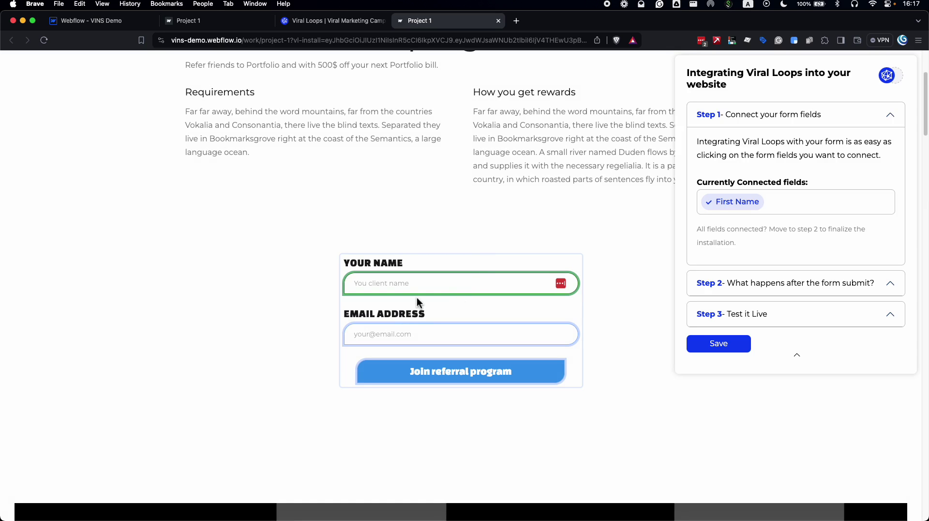
{"action": "left_click", "coordinate": [400, 341]}
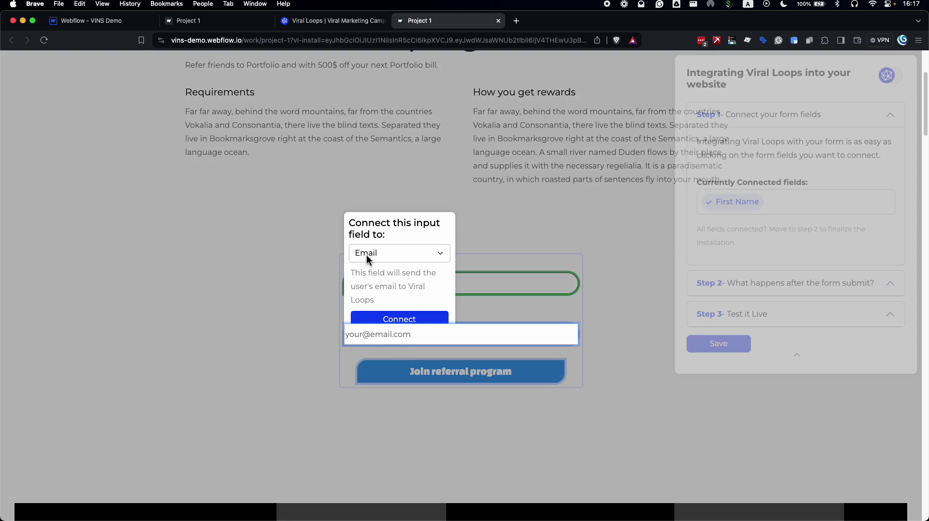
{"action": "left_click", "coordinate": [392, 320]}
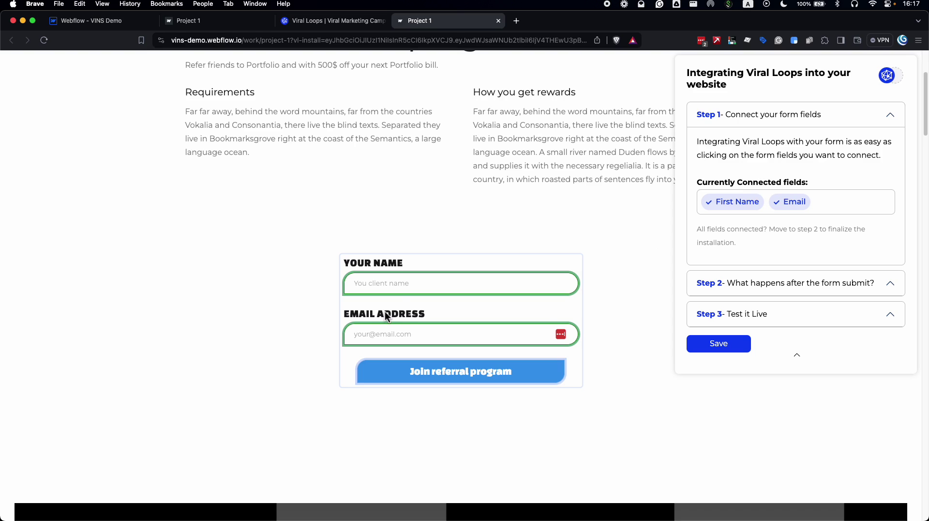
- Set the form to show the Viral Loops Widget after submit and save the integration
{"action": "left_click", "coordinate": [785, 290]}
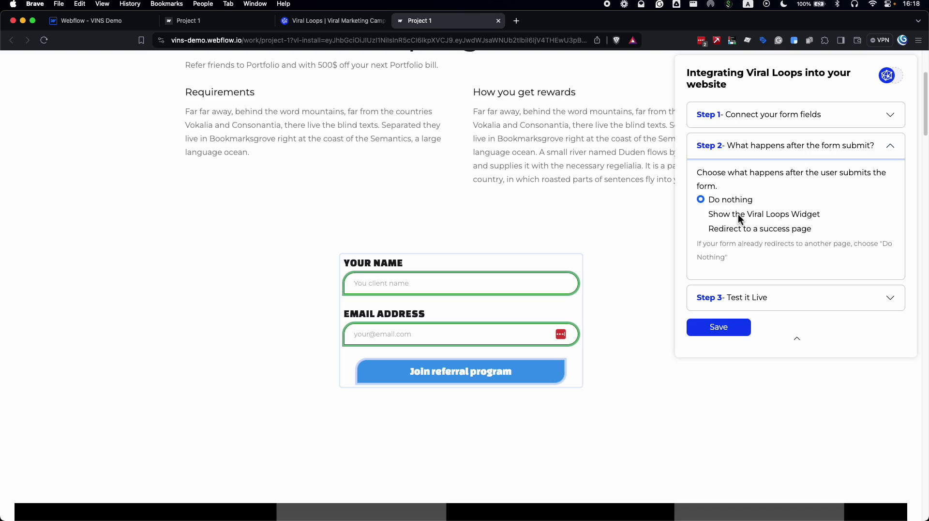
{"action": "left_click", "coordinate": [738, 215]}
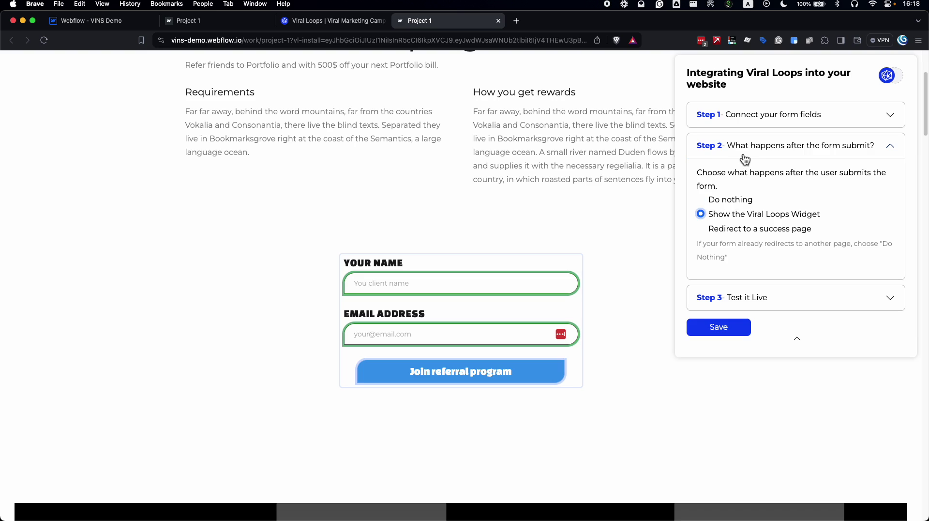
{"action": "left_click", "coordinate": [756, 303]}
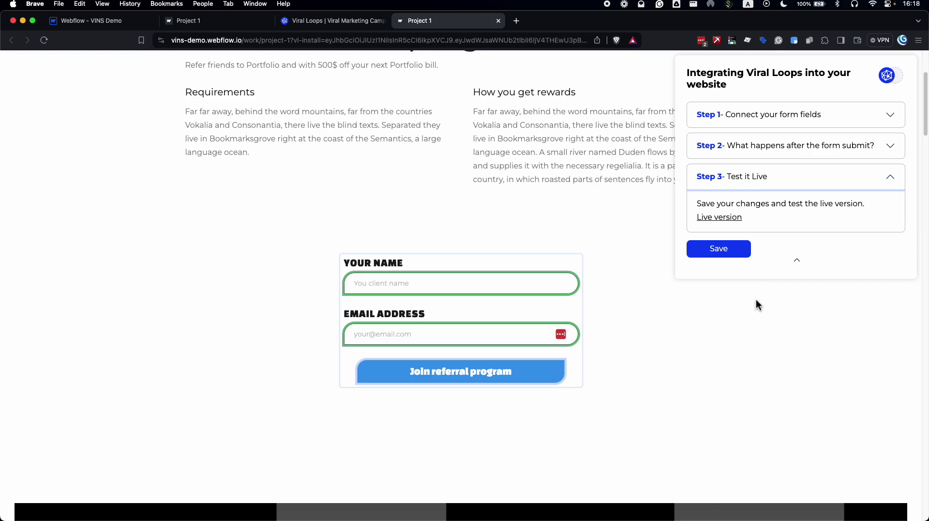
{"action": "left_click", "coordinate": [736, 262]}
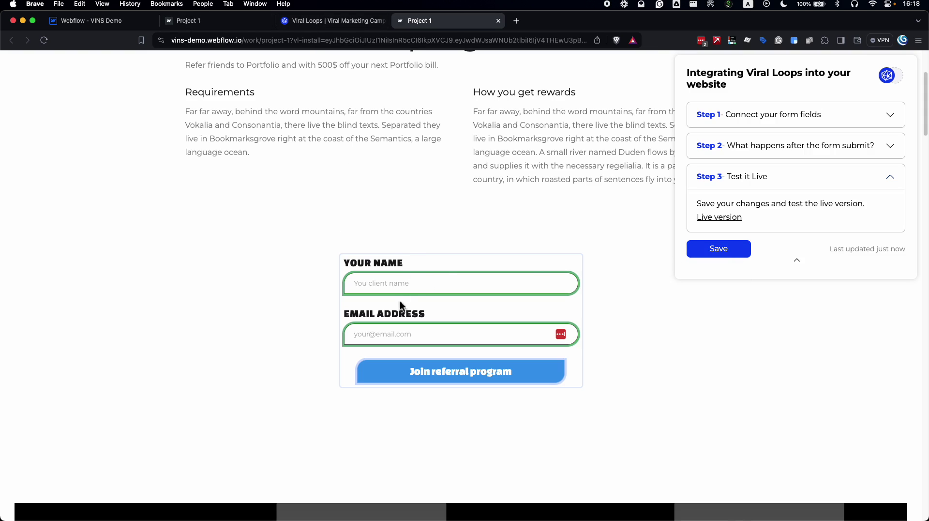
- Finish the campaign installation in Viral Loops and reload the live referral page
{"action": "left_click", "coordinate": [313, 21]}
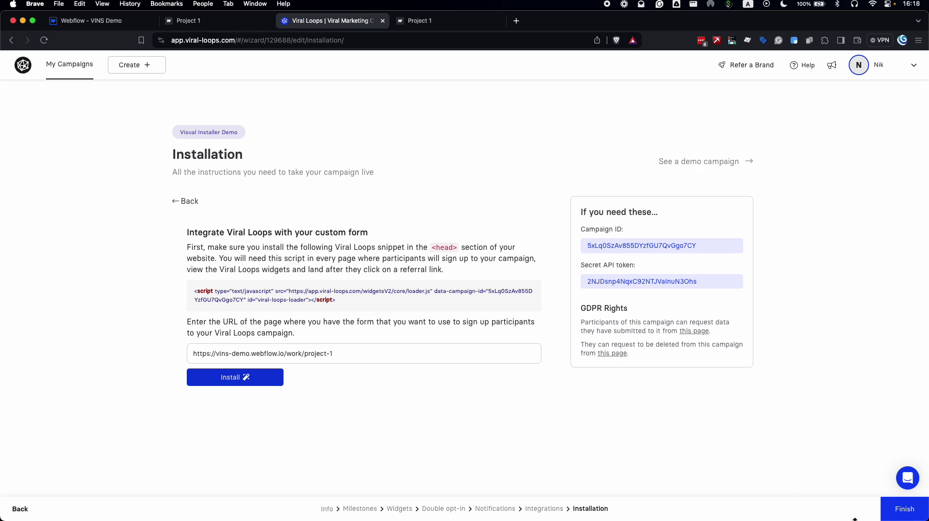
{"action": "left_click", "coordinate": [909, 517]}
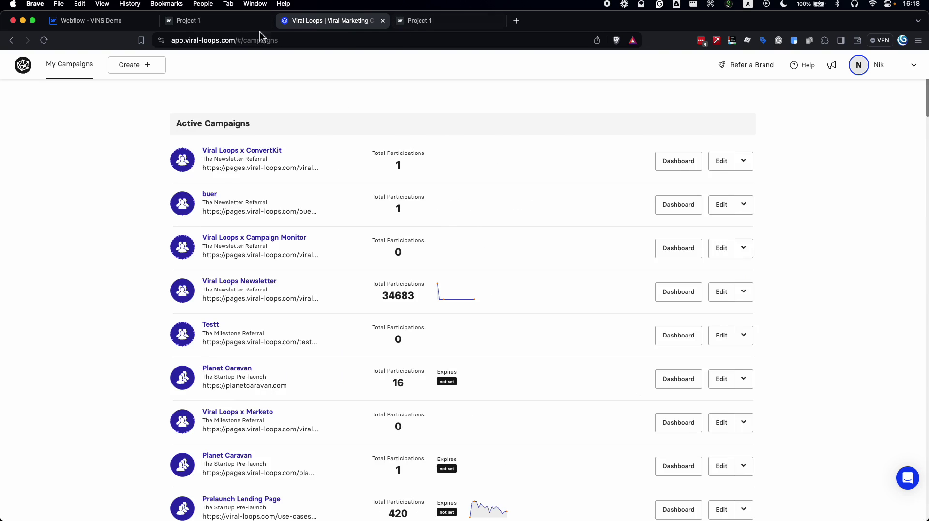
{"action": "left_click", "coordinate": [196, 25]}
{"action": "key", "text": "super+r"}
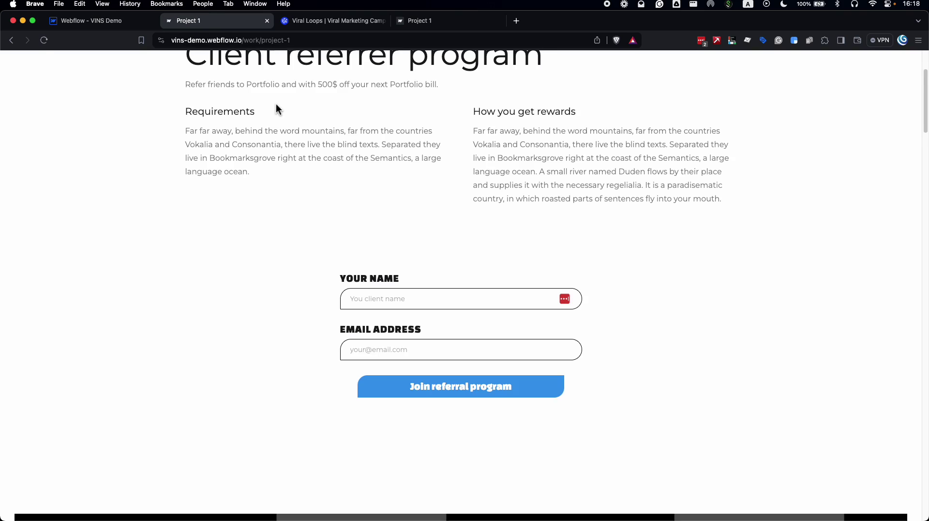
- Fill the referral form with a test name and email address, then submit it
{"action": "left_click", "coordinate": [402, 303]}
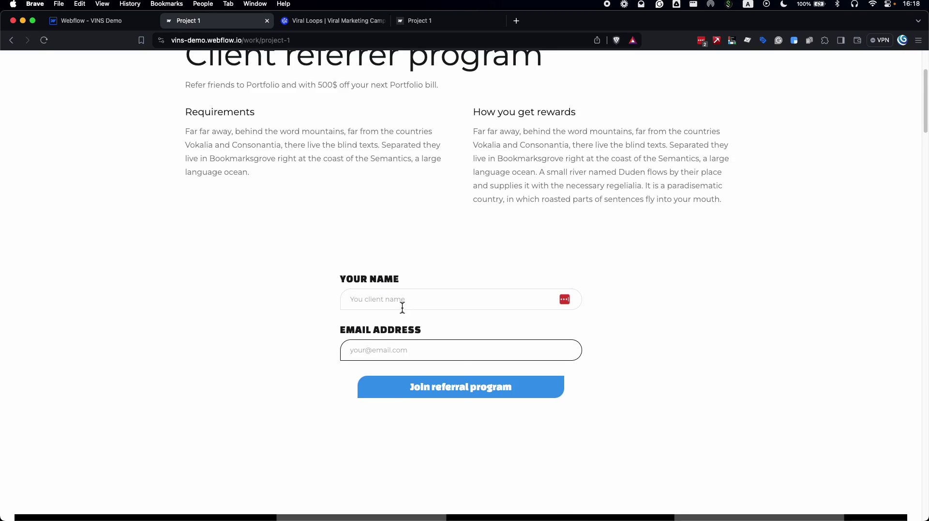
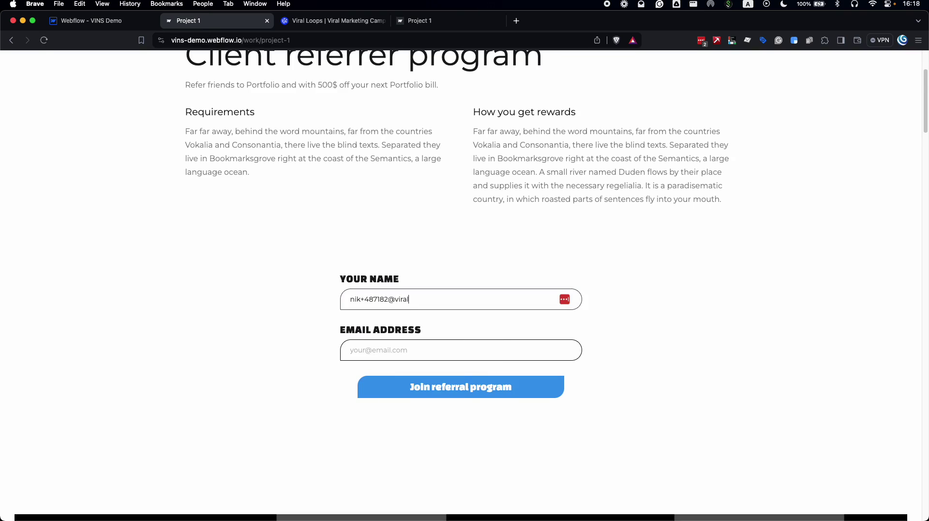
{"action": "key", "text": "Tab"}
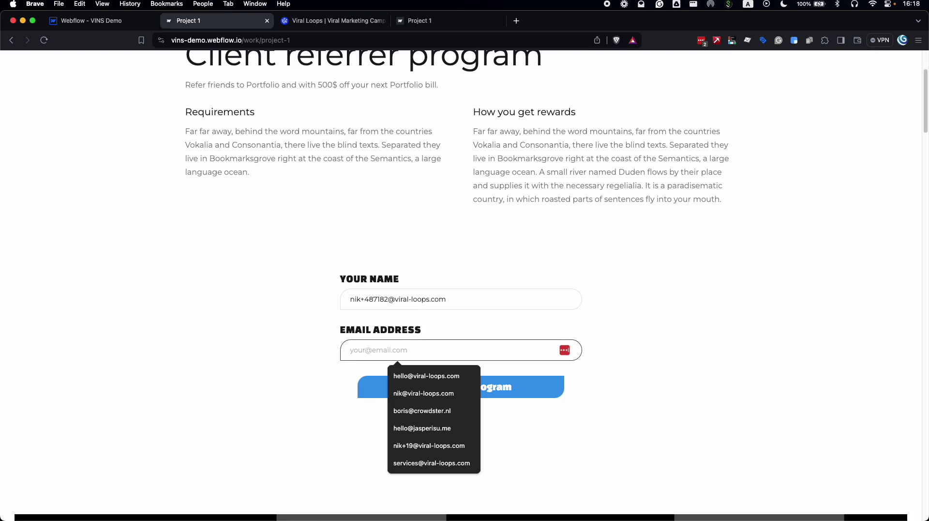
{"action": "left_click", "coordinate": [406, 299]}
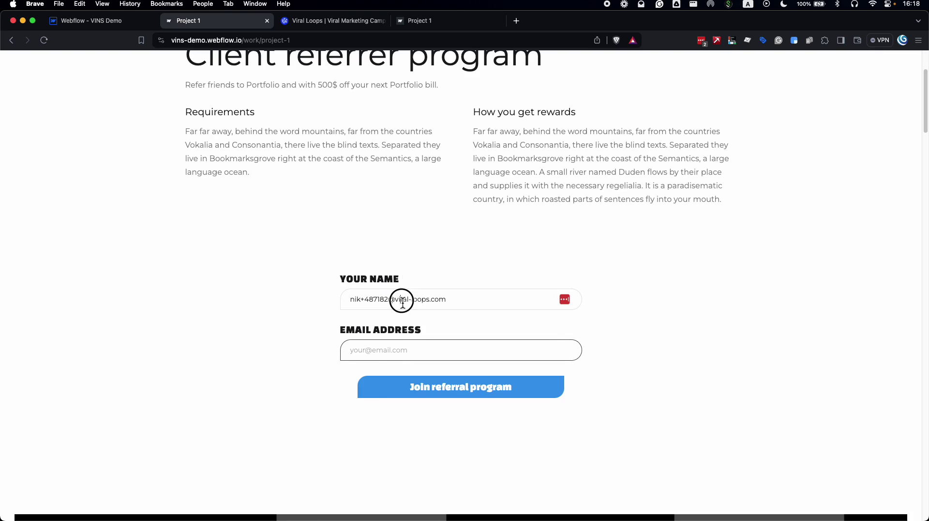
{"action": "double_click", "coordinate": [404, 300]}
{"action": "key", "text": "super+c"}
{"action": "left_click", "coordinate": [399, 360]}
{"action": "key", "text": "super+v"}
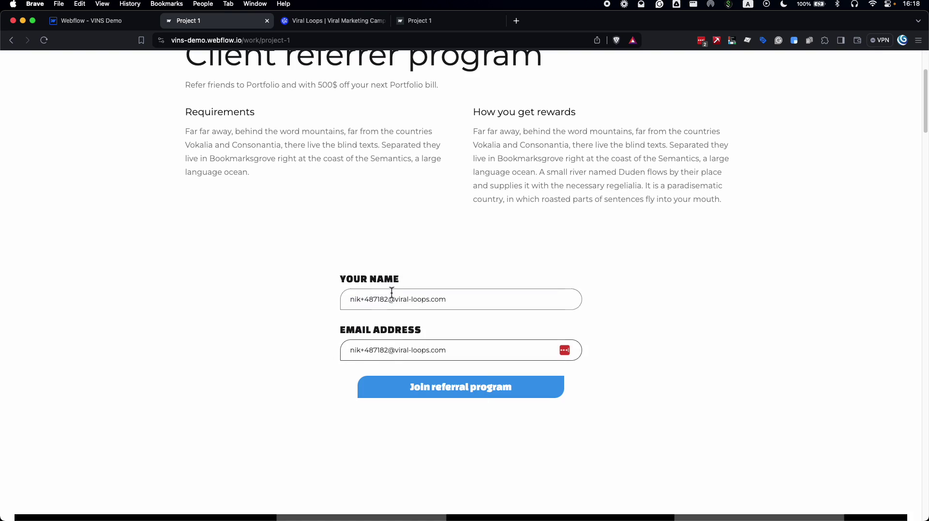
{"action": "left_click", "coordinate": [460, 300]}
{"action": "triple_click", "coordinate": [371, 305]}
{"action": "type", "text": "nik"}
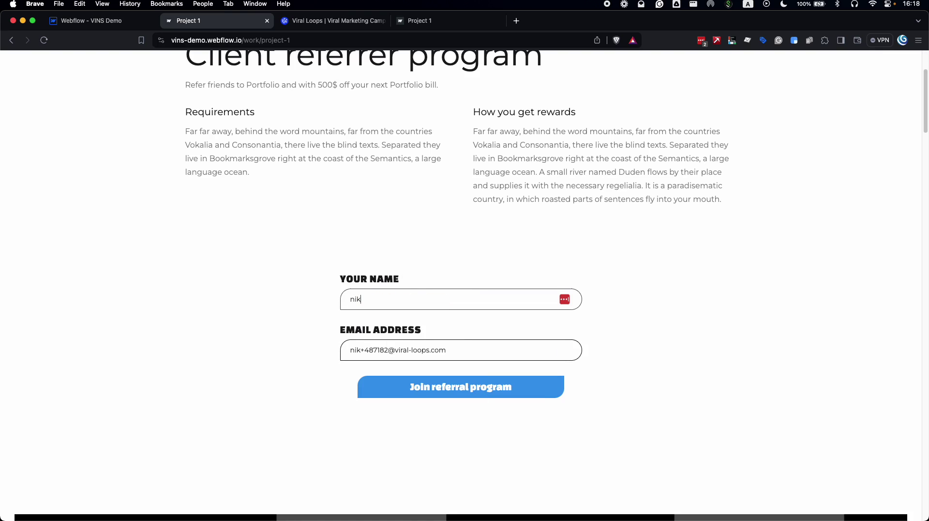
{"action": "left_click", "coordinate": [456, 390]}
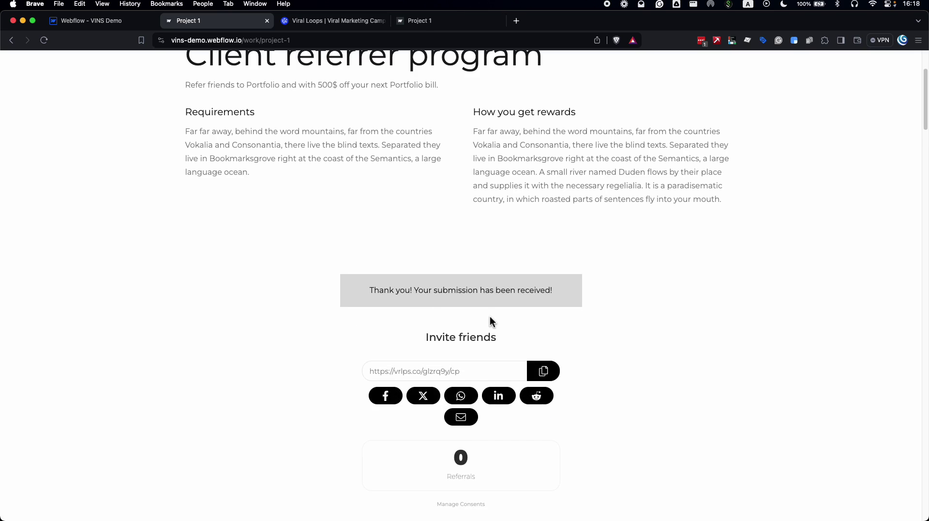
- Copy the personal referral link, test it in a new tab, then close that tab
{"action": "scroll", "coordinate": [490, 323], "scroll_direction": "down", "scroll_amount": 3}
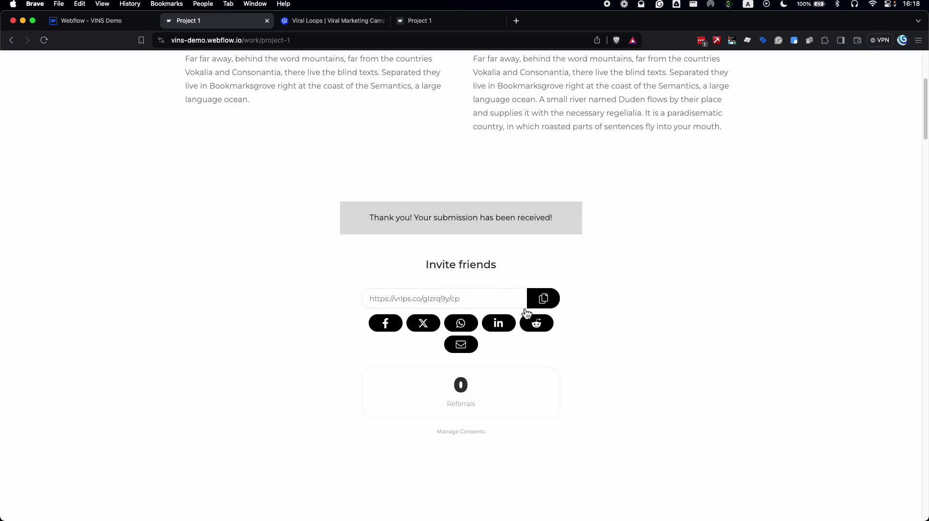
{"action": "left_click", "coordinate": [542, 304]}
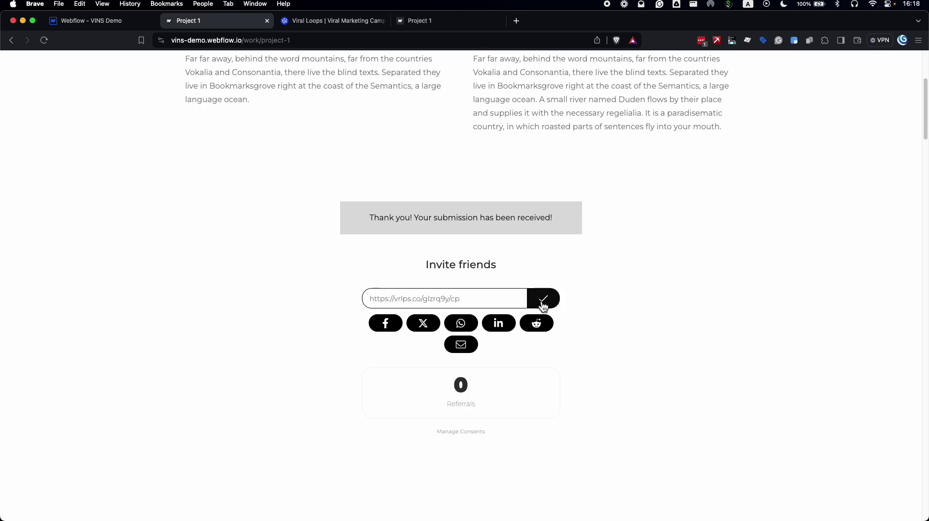
{"action": "key", "text": "super+t"}
{"action": "key", "text": "Return"}
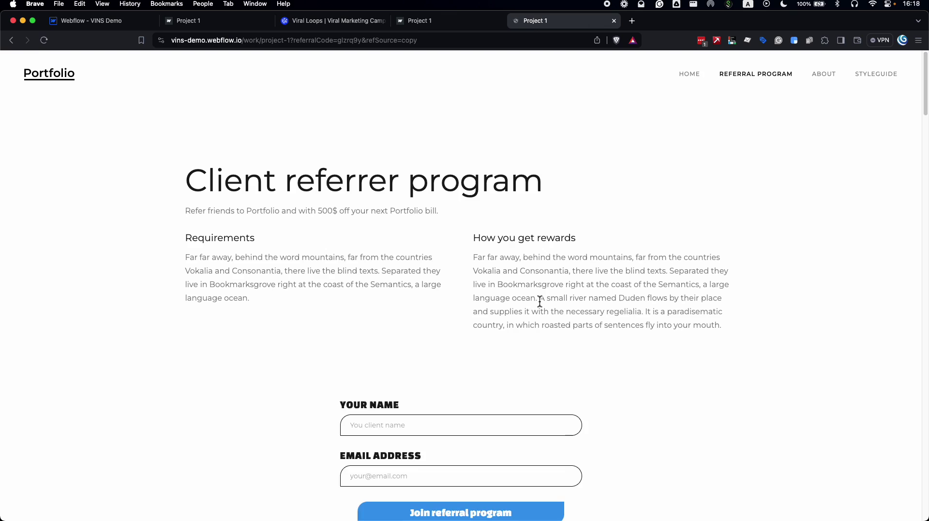
{"action": "scroll", "coordinate": [358, 303], "scroll_direction": "down", "scroll_amount": 2}
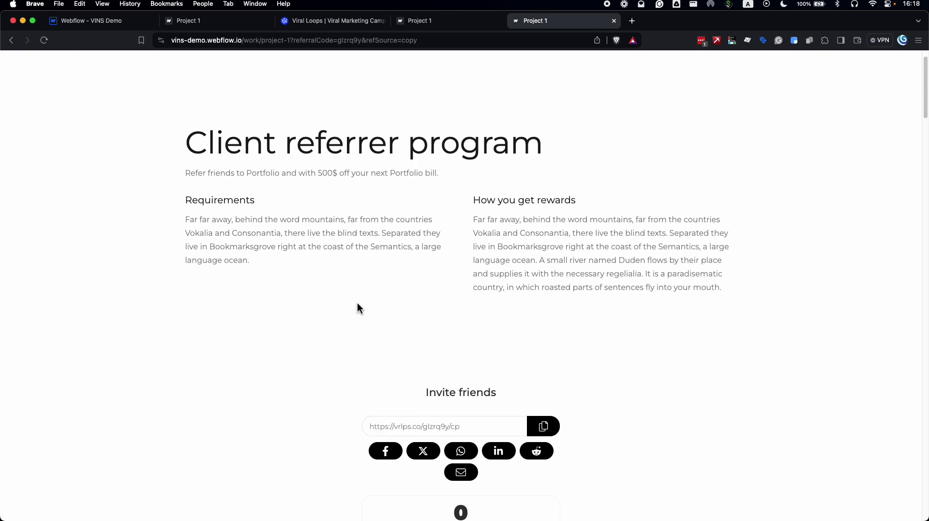
{"action": "key", "text": "super+w"}
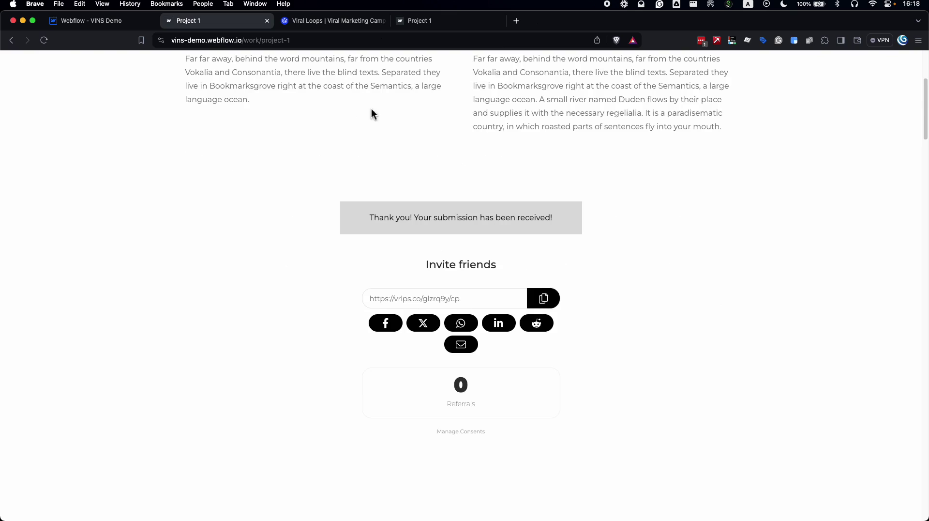